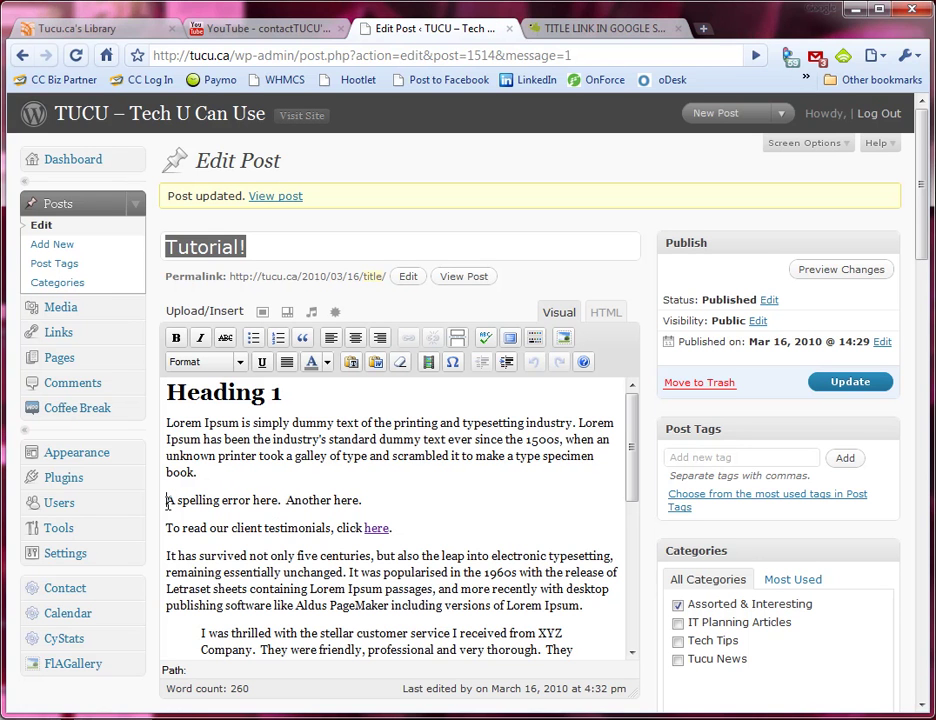
# Upload the Desktop image "bamboo single small" for insertion at the start of the "A spelling error here" paragraph.
pyautogui.click(168, 502)
pyautogui.click(262, 314)
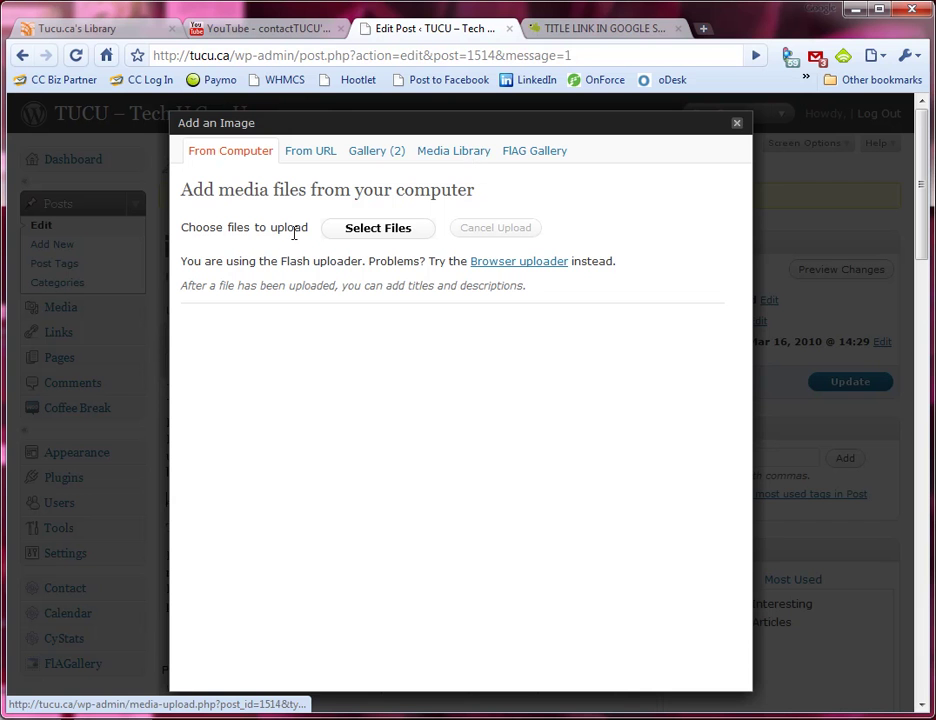
pyautogui.click(388, 234)
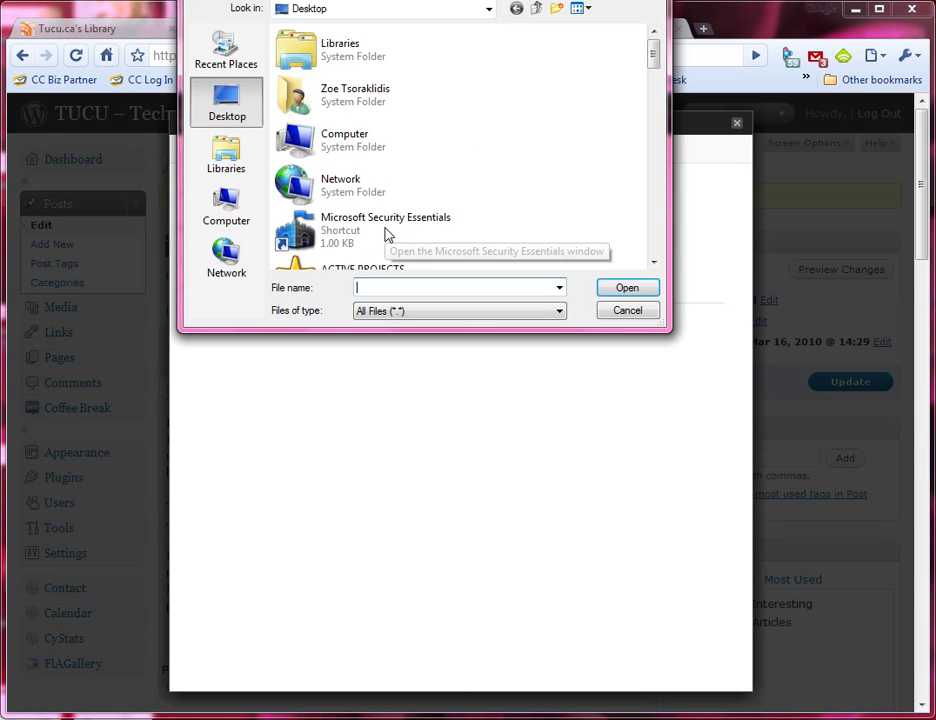
pyautogui.click(234, 152)
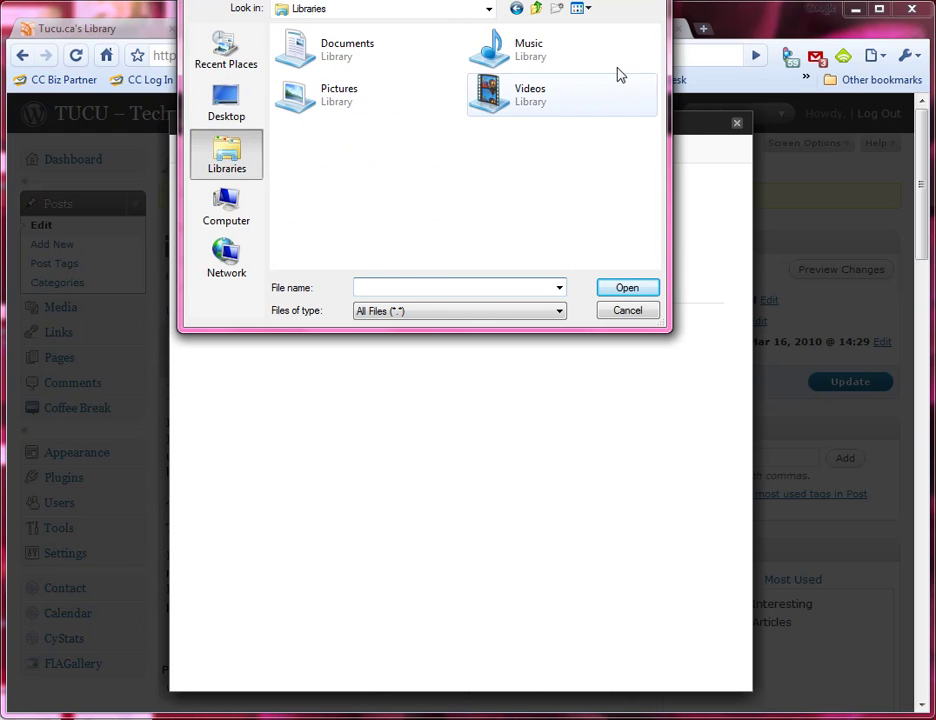
pyautogui.click(240, 97)
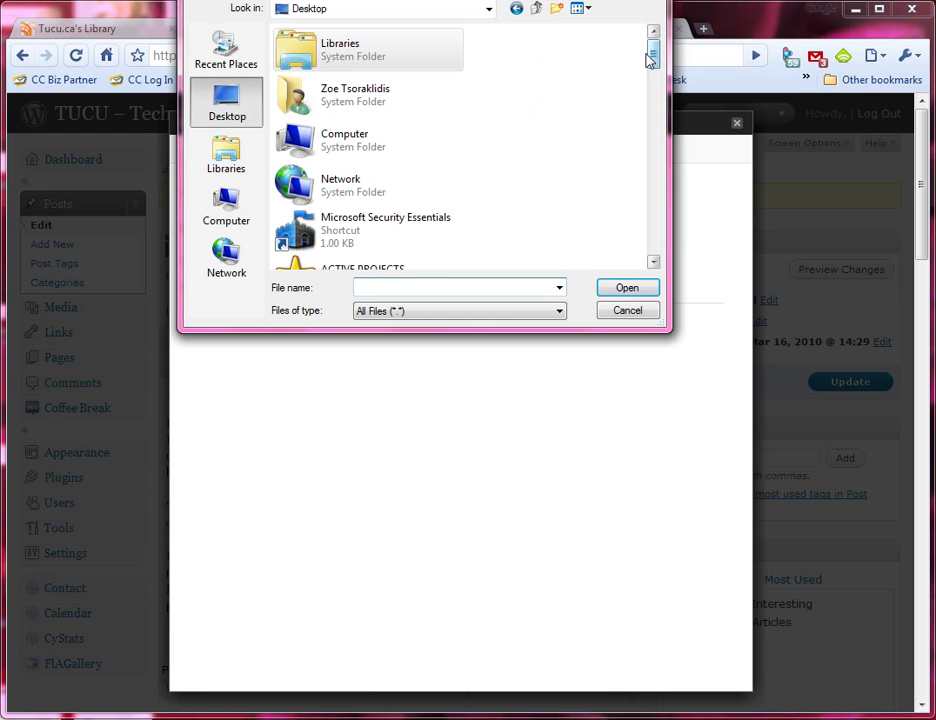
pyautogui.scroll(-1, 652, 75)
pyautogui.moveTo(652, 75); pyautogui.dragTo(646, 113)
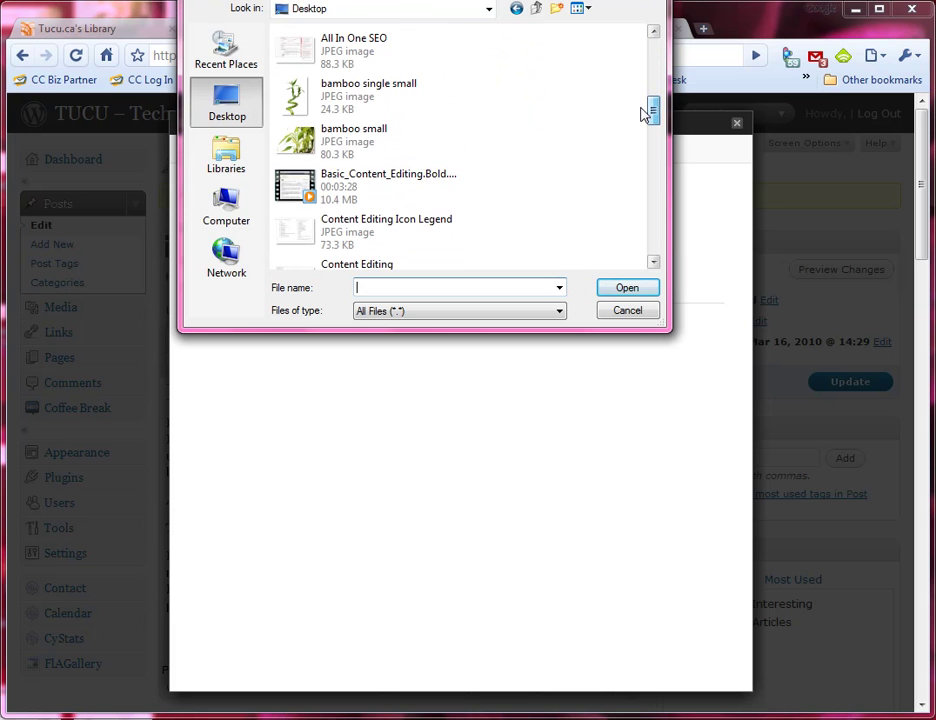
pyautogui.click(297, 95)
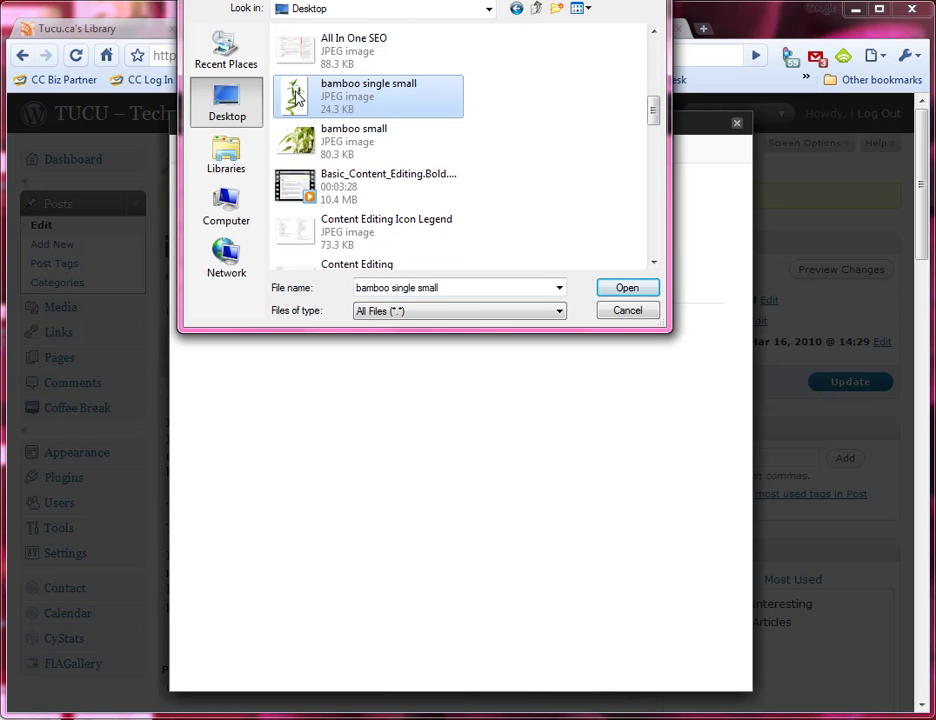
pyautogui.click(628, 288)
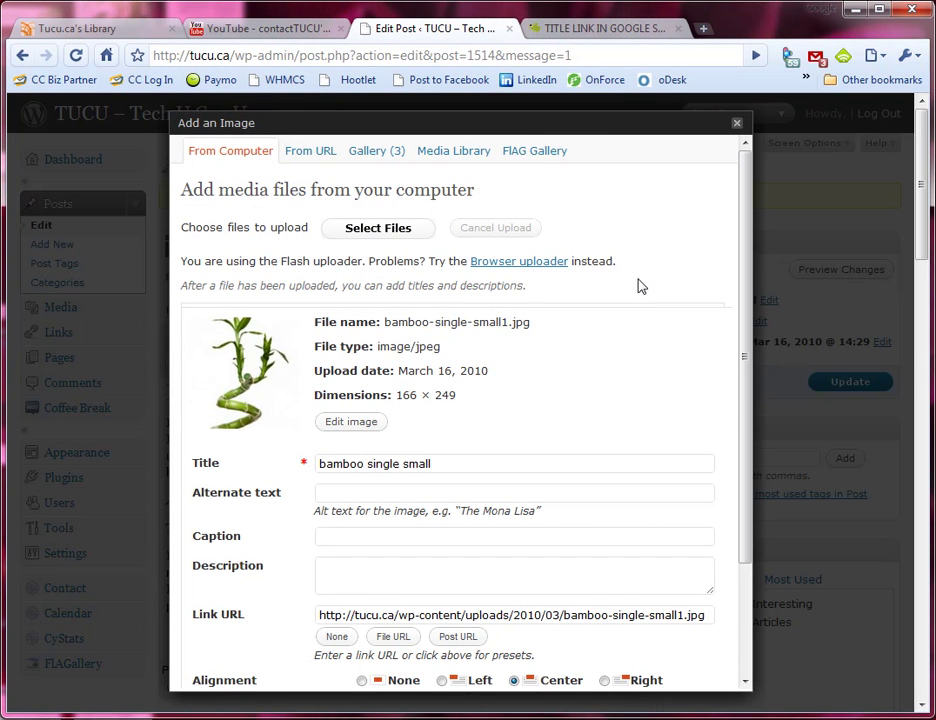
# Give the bamboo image the alternate text "Image- Bamboo Plant" and the caption "Caption".
pyautogui.scroll(-2, 600, 372)
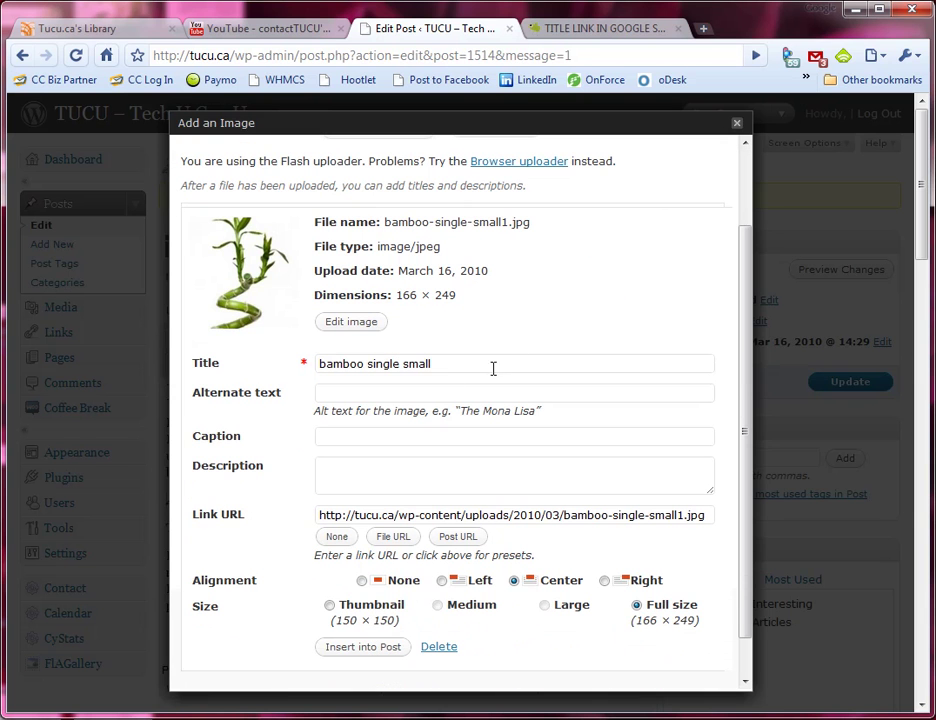
pyautogui.click(338, 396)
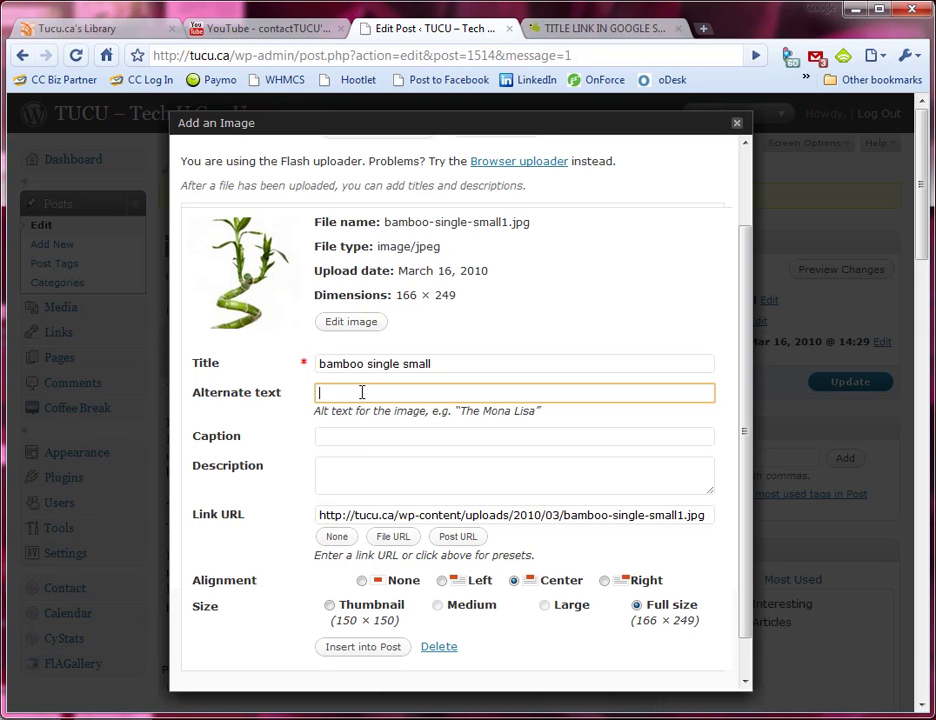
pyautogui.write('Image-Bamboo Plant')
pyautogui.click(436, 435)
pyautogui.write('Caption')
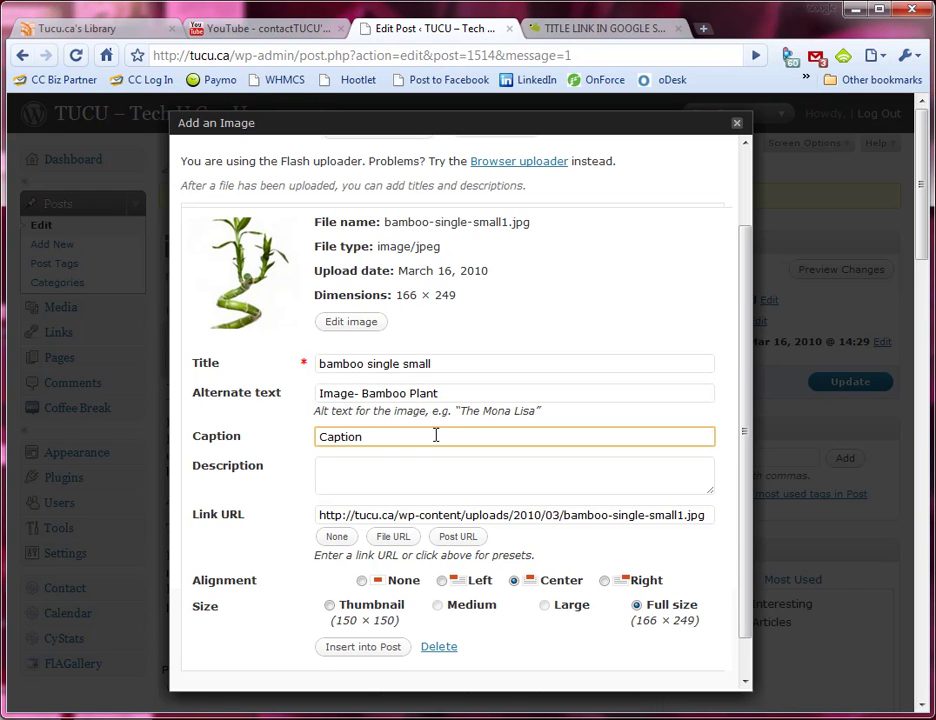
# Enter the image description "Company Picnic, XYZ Company, 2009", correcting the misspelled word with the spelling suggestion.
pyautogui.click(384, 472)
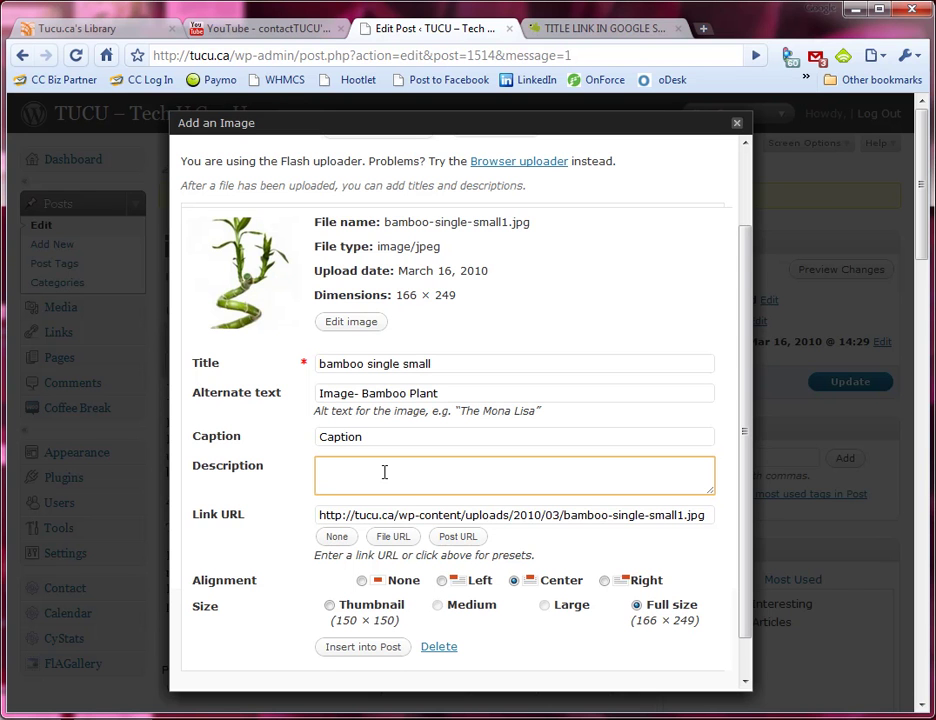
pyautogui.write('Company Picnic, XYZ Comapny, 2009')
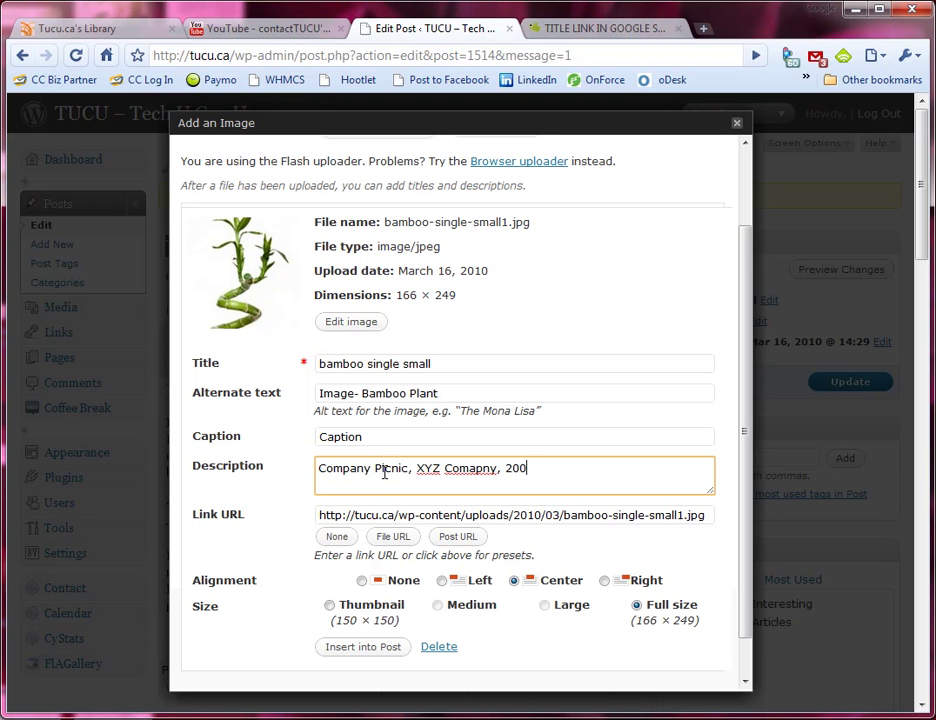
pyautogui.rightClick(470, 470)
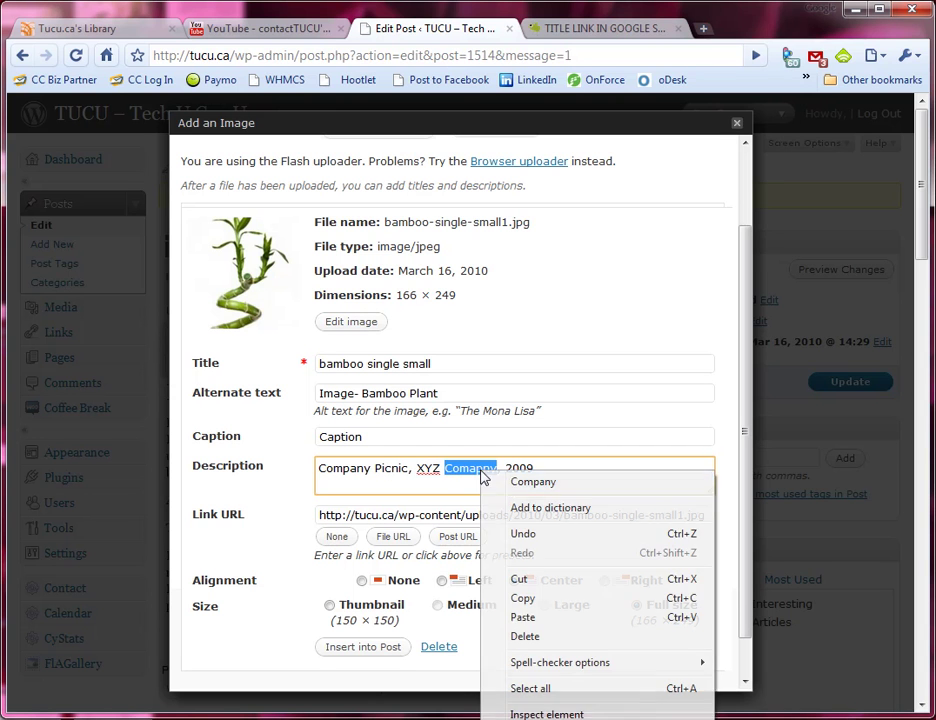
pyautogui.click(512, 484)
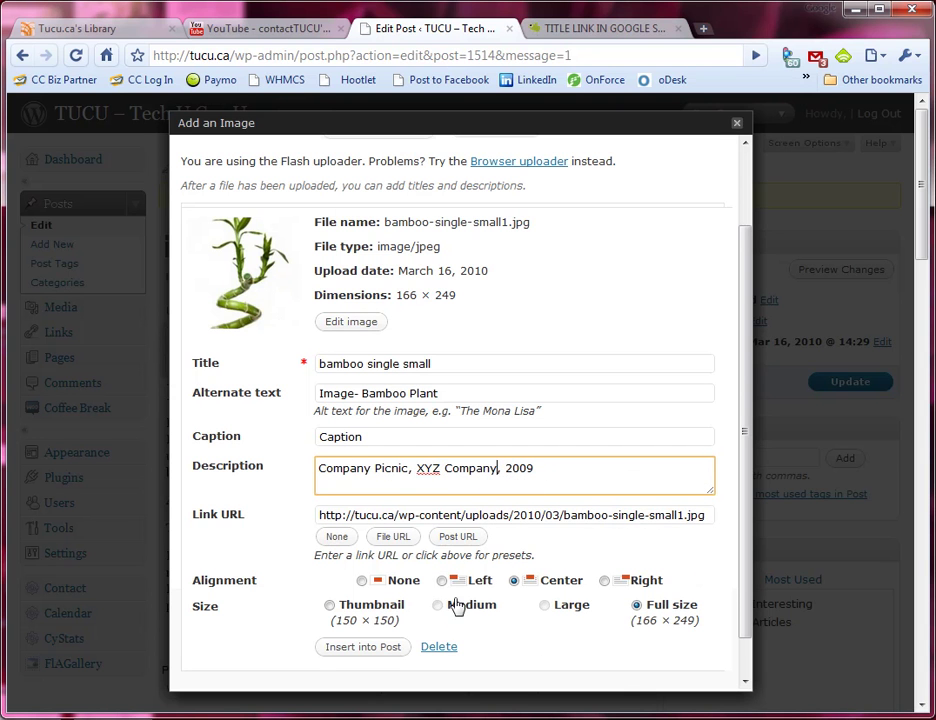
# Remove the link URL from the image so that it links to nothing.
pyautogui.moveTo(186, 507); pyautogui.dragTo(230, 530)
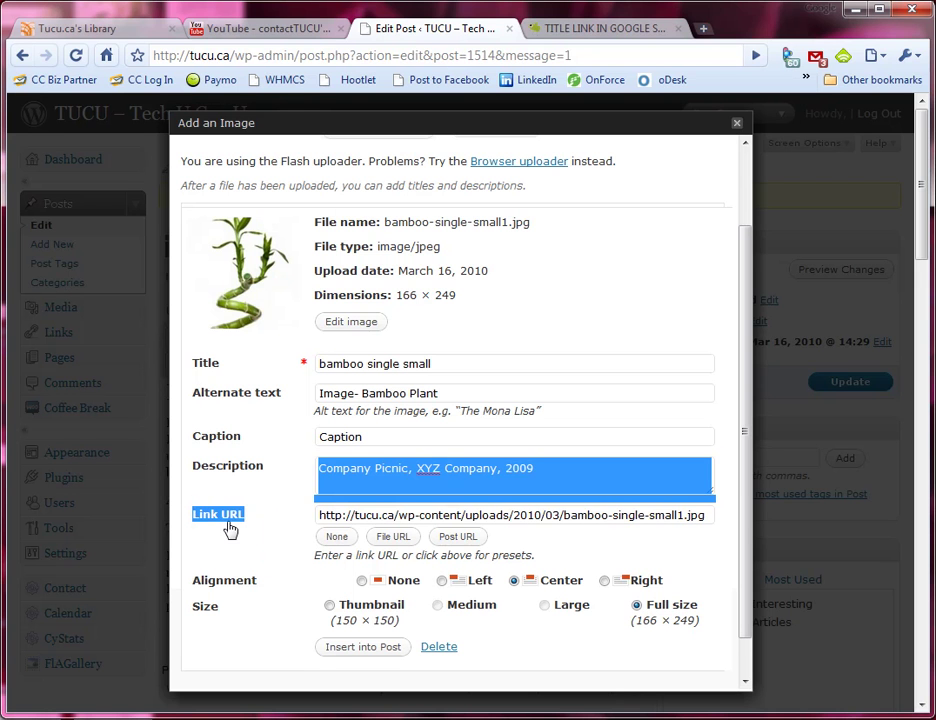
pyautogui.click(355, 515)
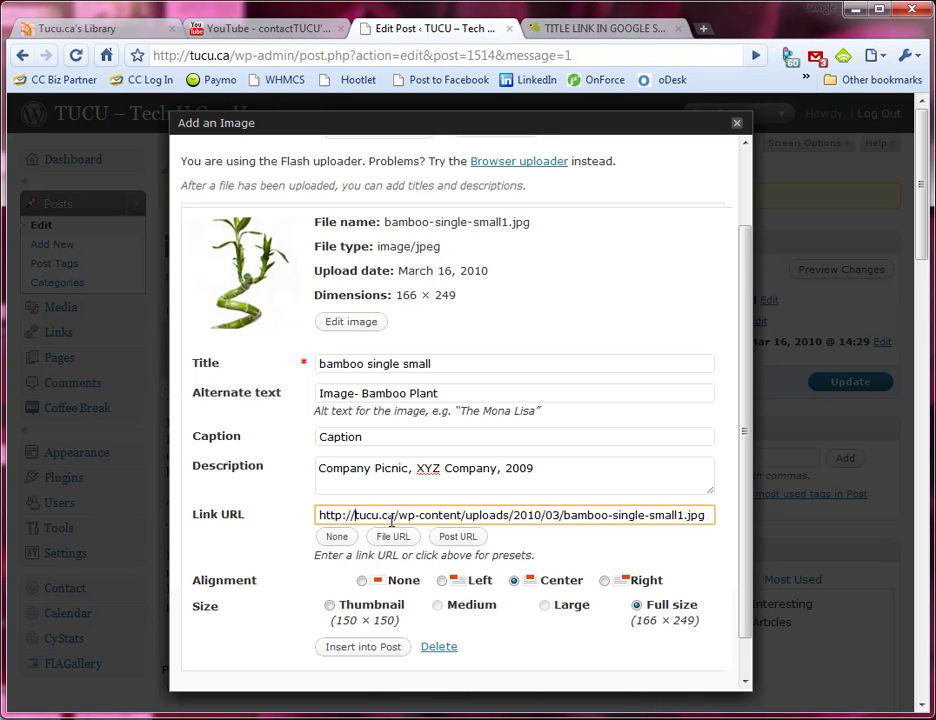
pyautogui.click(336, 538)
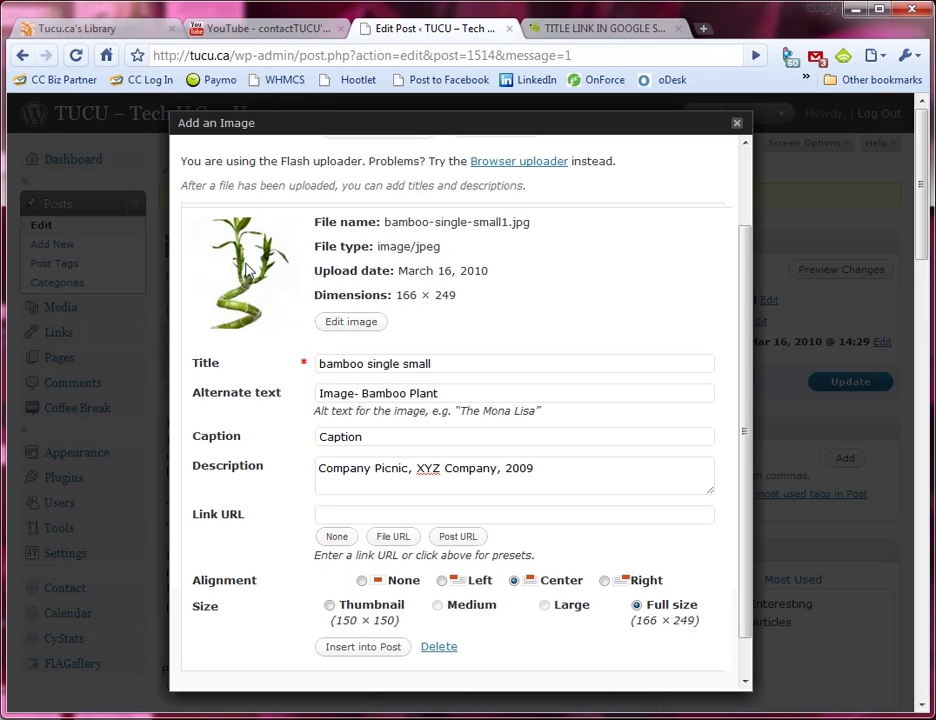
# Try a yahoo.ca web address as the image's link URL and clear the link again.
pyautogui.click(372, 513)
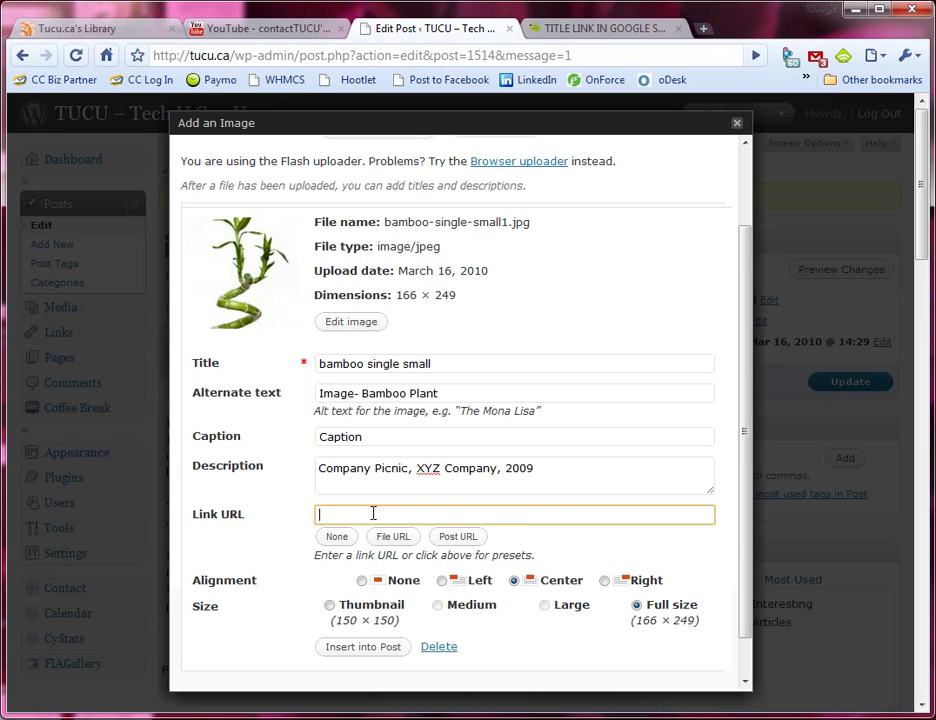
pyautogui.write('http:')
pyautogui.press('BackSpace')
pyautogui.press('BackSpace')
pyautogui.press('BackSpace')
pyautogui.write('tp://')
pyautogui.press('BackSpace')
pyautogui.write('yahoo.ca')
pyautogui.click(338, 539)
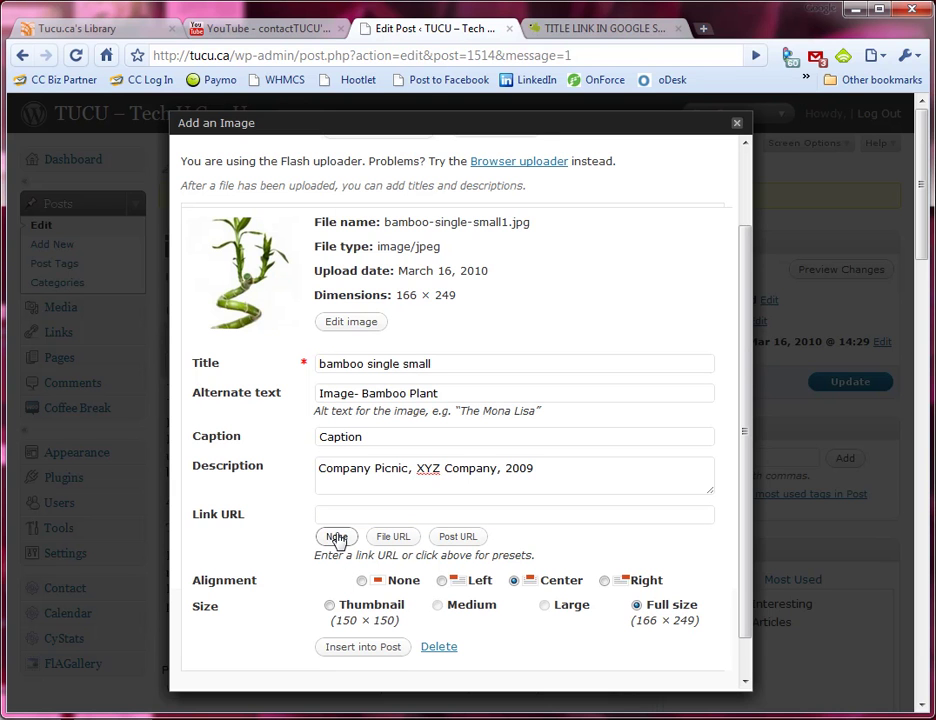
# Set the image's alignment to Right and insert it into the post.
pyautogui.click(605, 582)
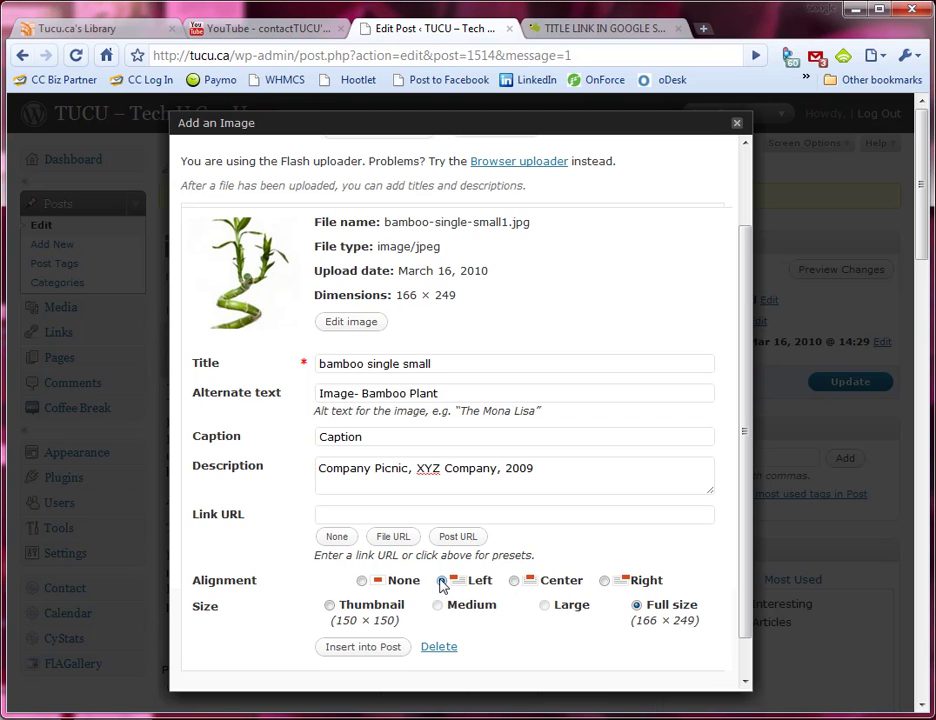
pyautogui.click(513, 581)
pyautogui.click(604, 582)
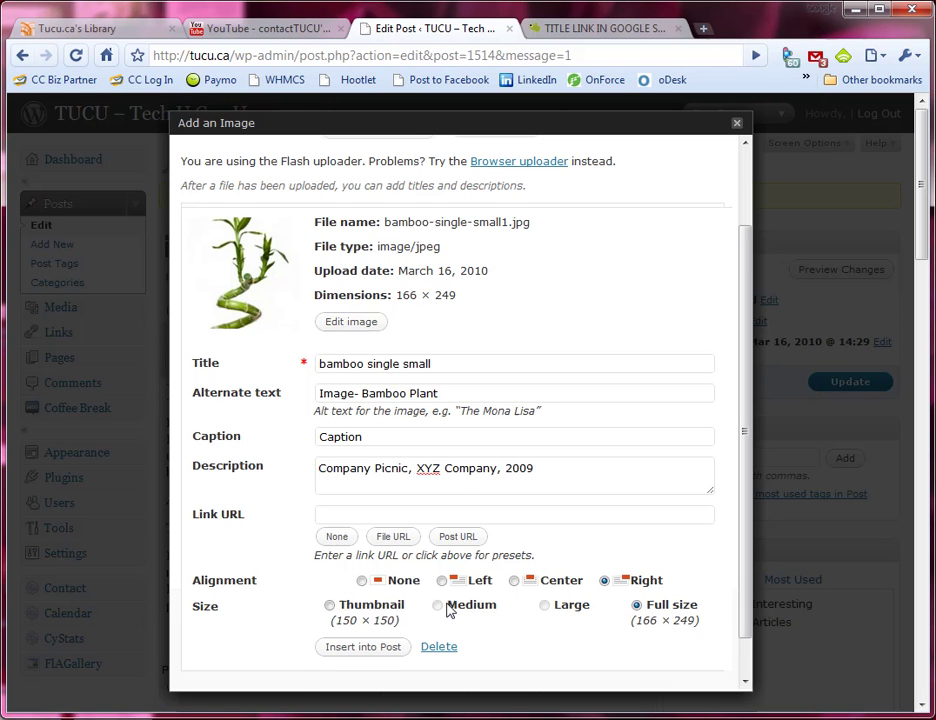
pyautogui.click(379, 655)
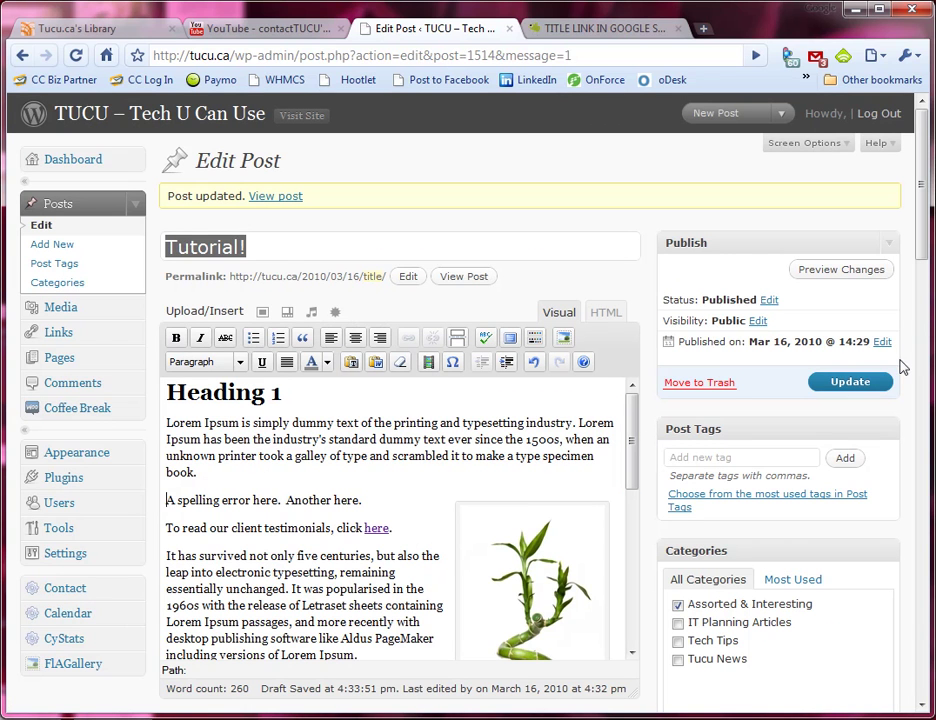
# Update the post and open its published version in a new tab to check the image's placement and caption.
pyautogui.click(851, 383)
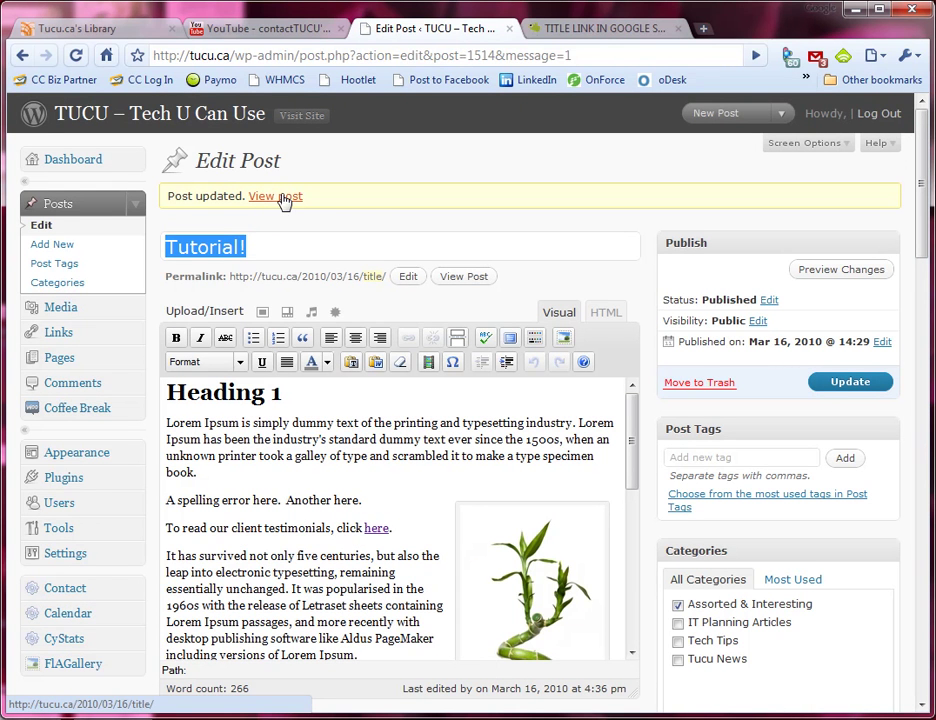
pyautogui.rightClick(263, 199)
pyautogui.click(339, 210)
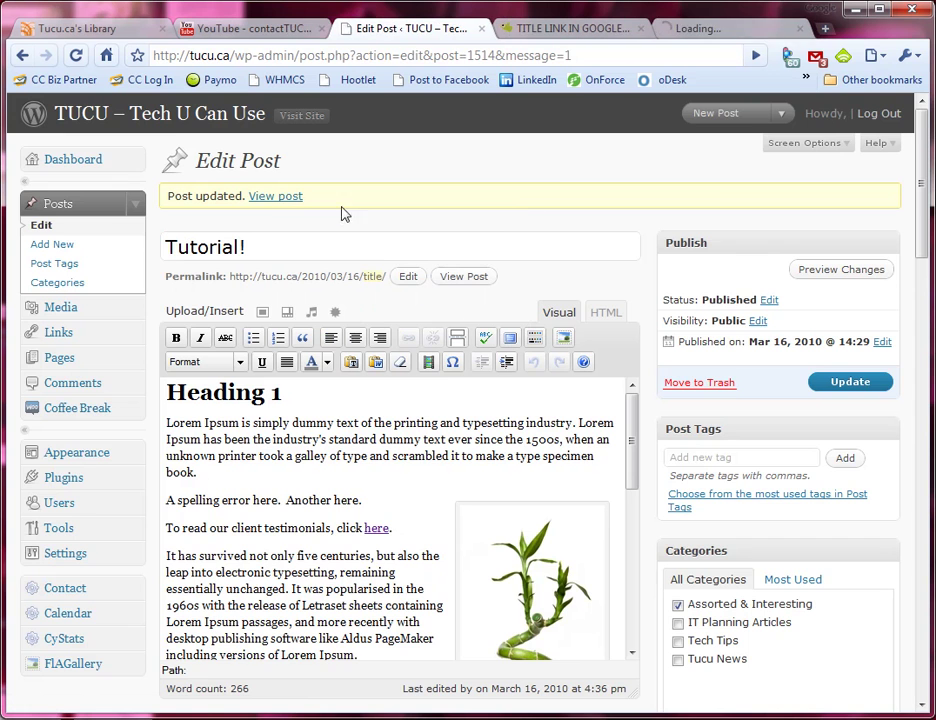
pyautogui.click(735, 30)
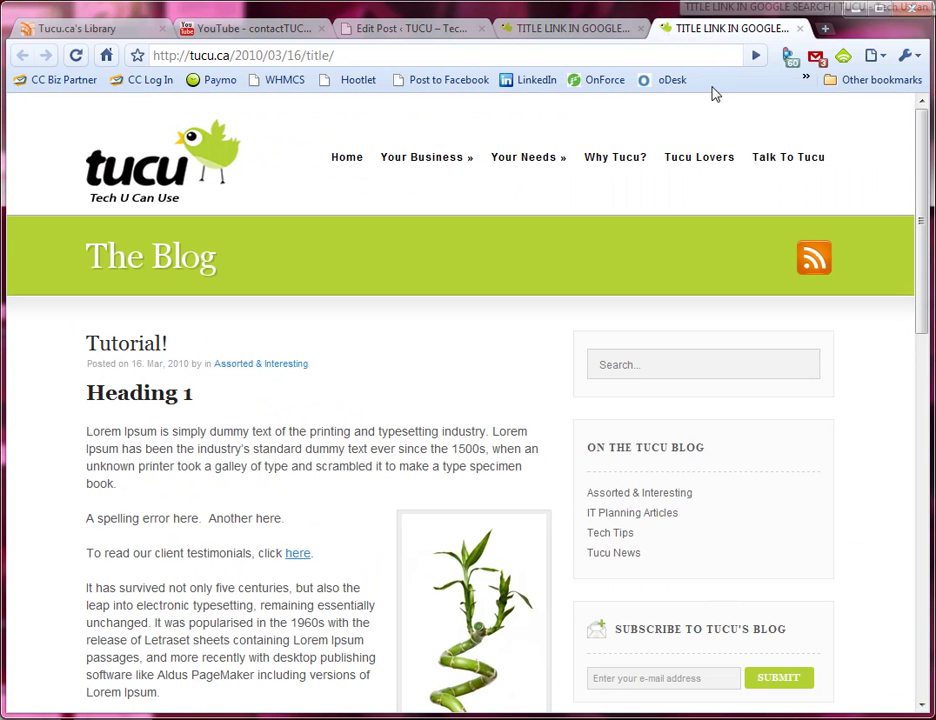
pyautogui.scroll(-2, 590, 440)
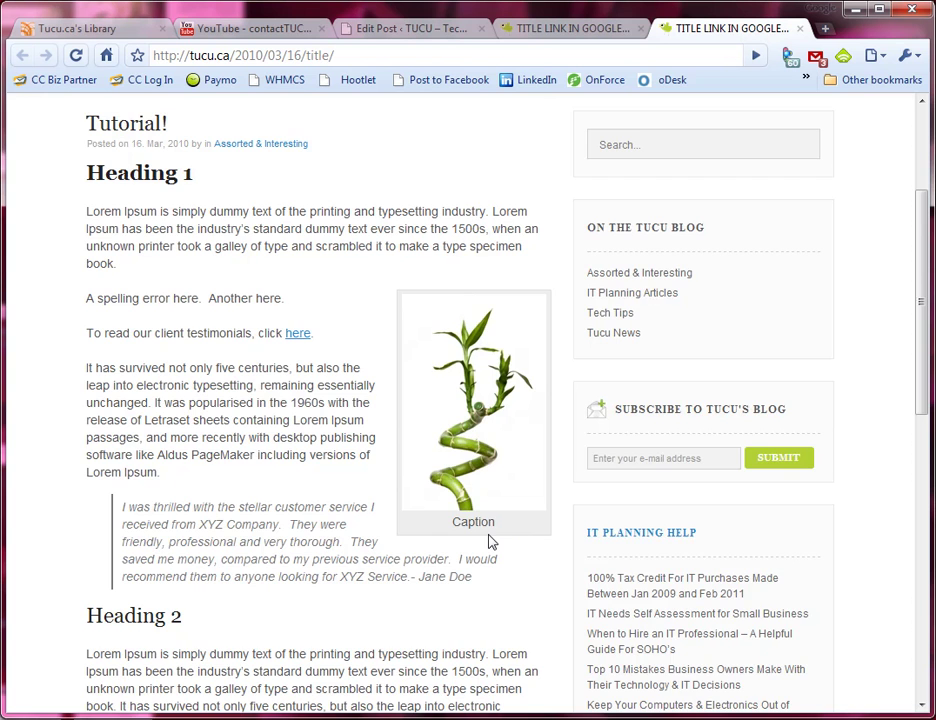
pyautogui.scroll(3, 490, 541)
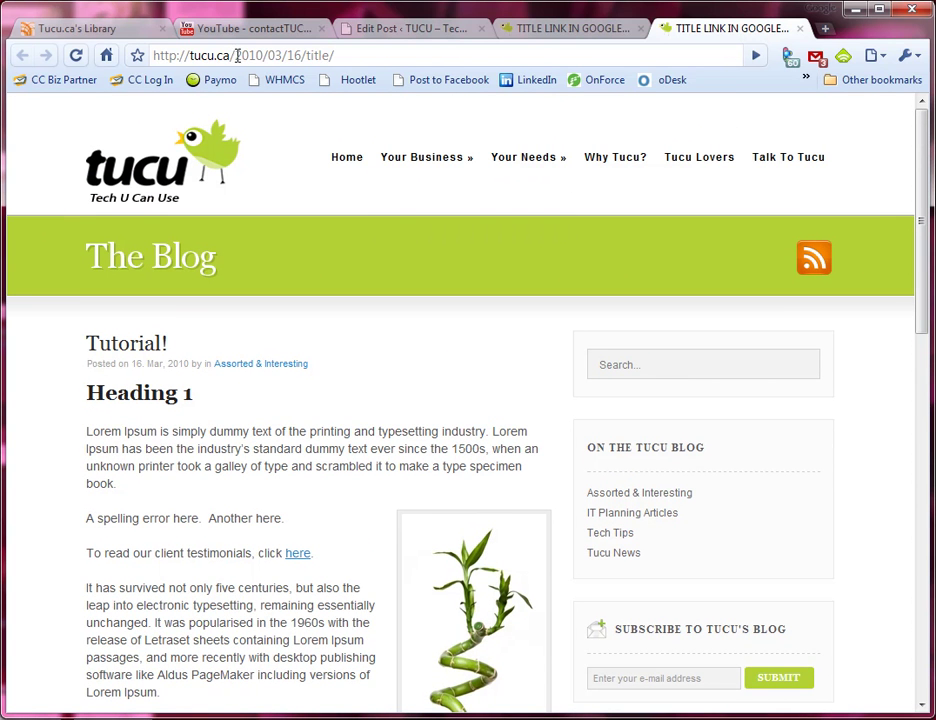
# Go to the tucu.ca home page, open the Talk To Tucu page and look through its contact options.
pyautogui.moveTo(231, 57); pyautogui.dragTo(382, 90)
pyautogui.press('BackSpace')
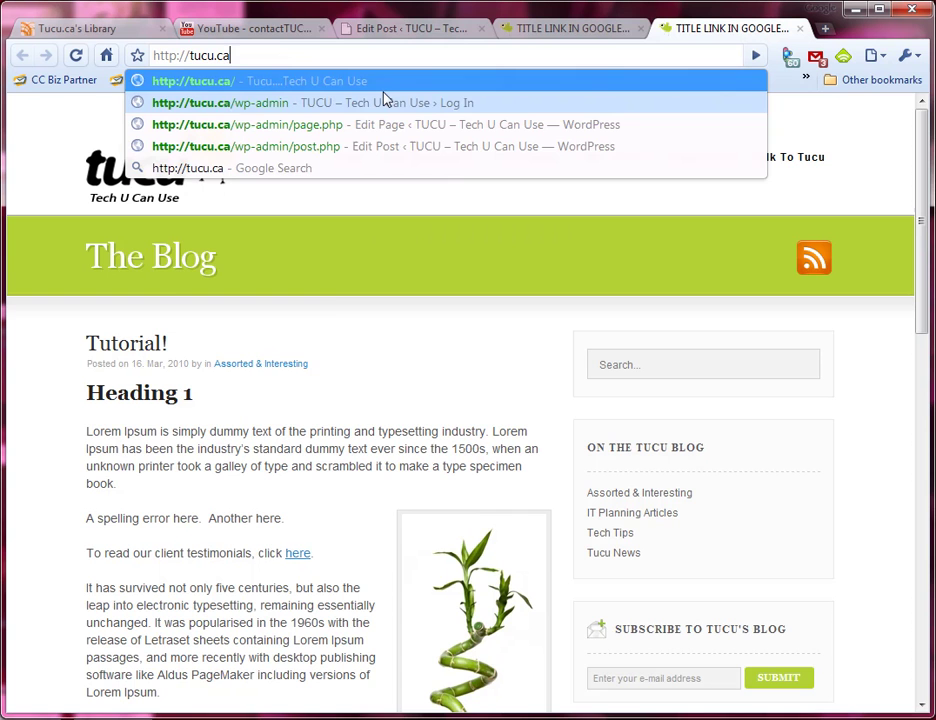
pyautogui.press('Return')
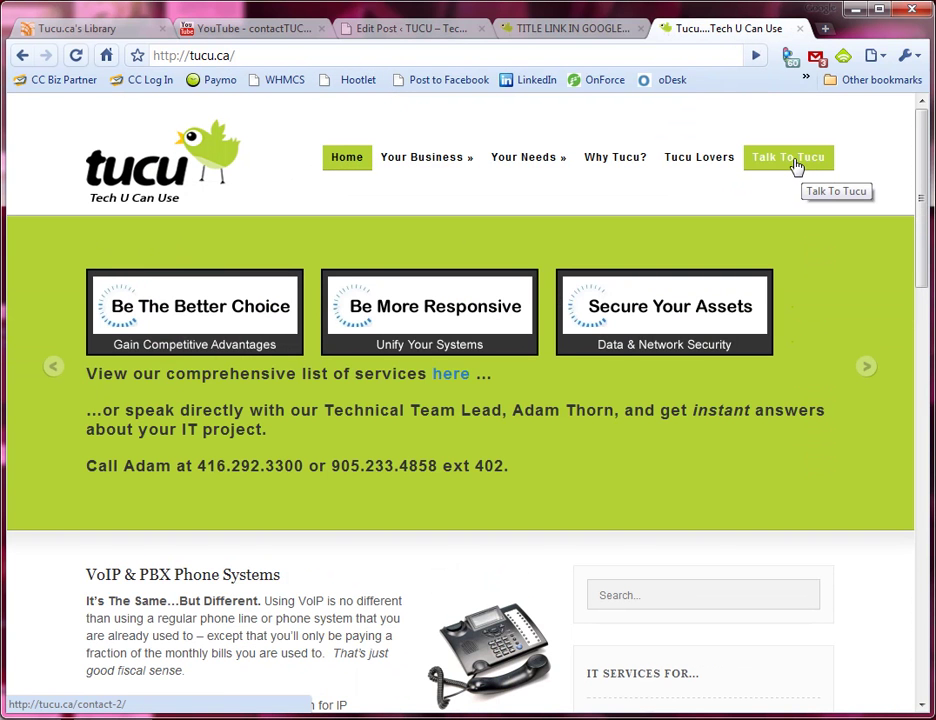
pyautogui.click(790, 160)
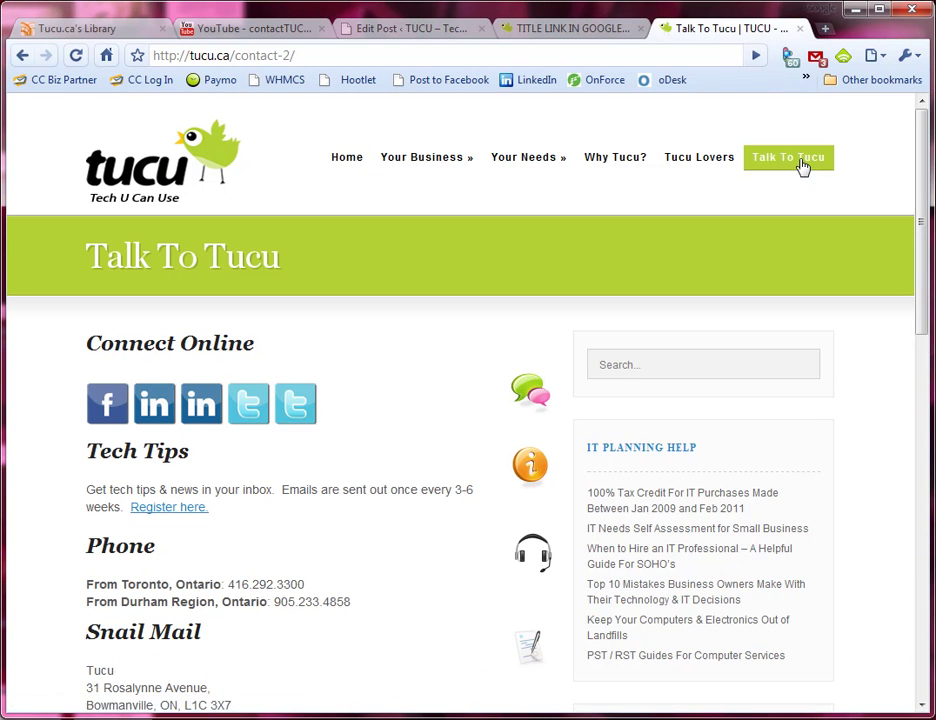
pyautogui.moveTo(920, 178); pyautogui.dragTo(924, 338)
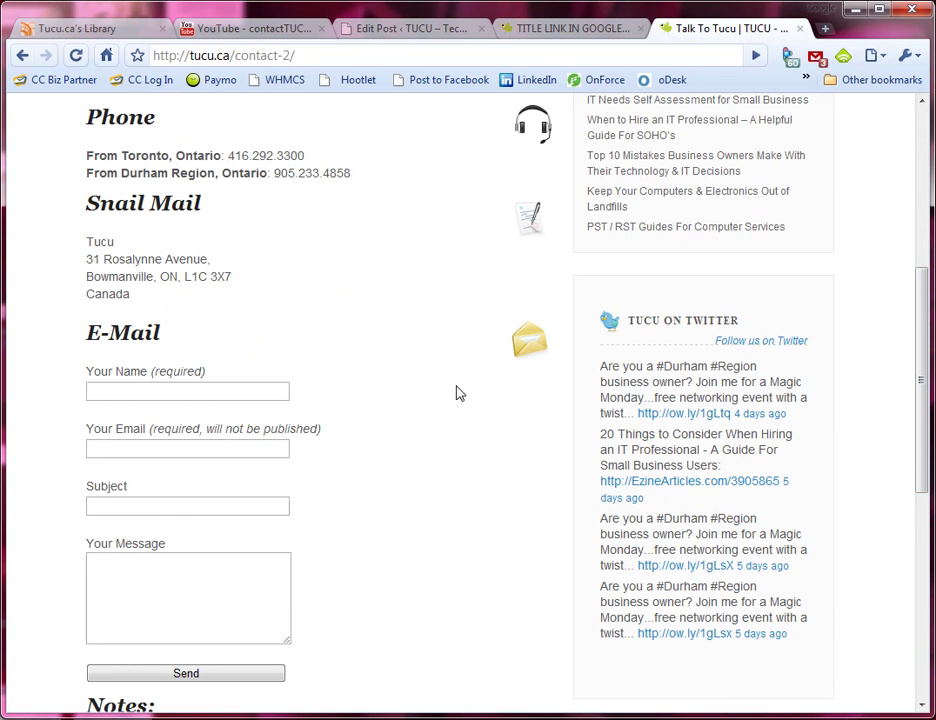
pyautogui.scroll(3, 466, 412)
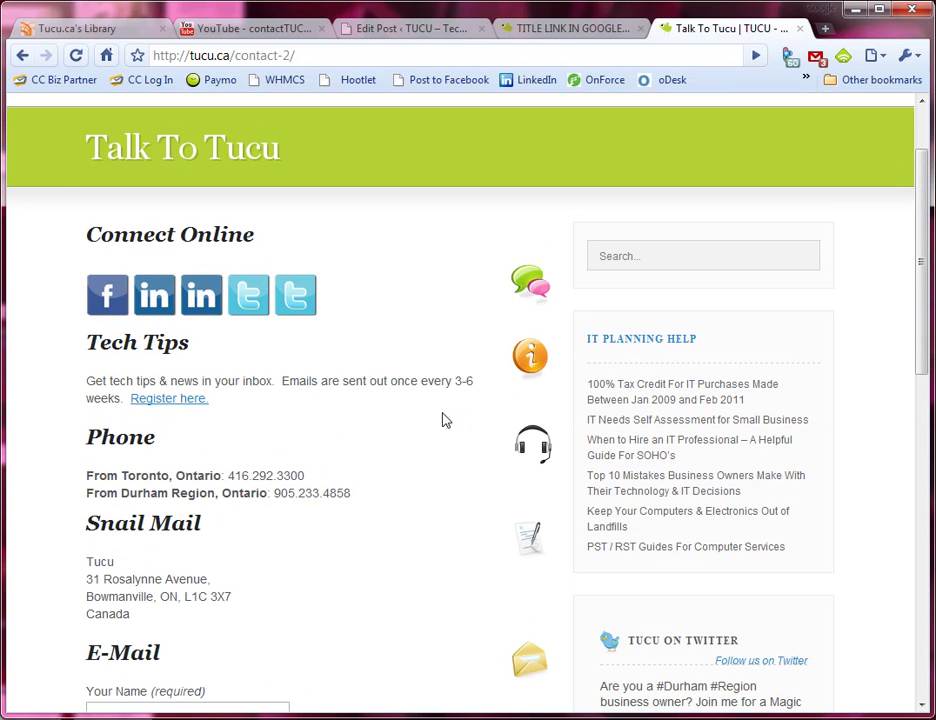